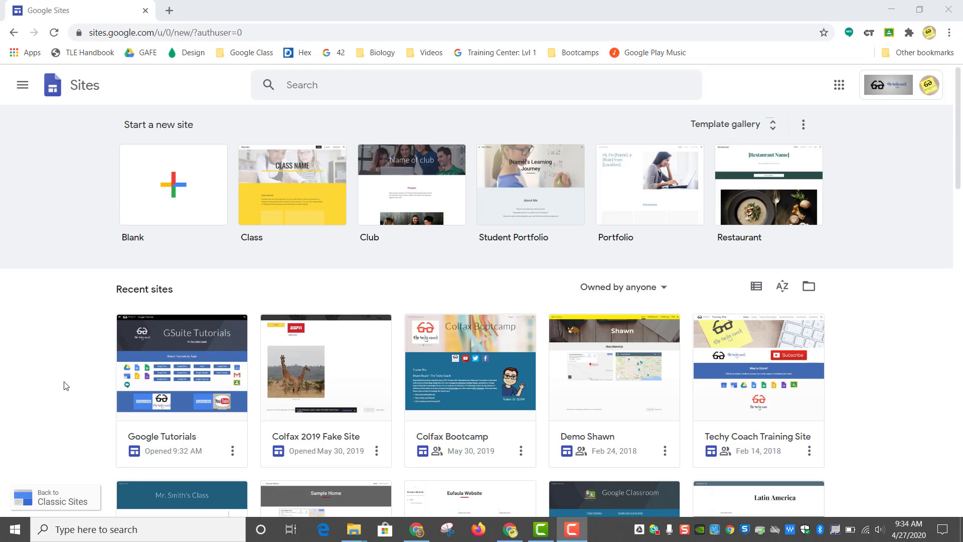
Open the Google Tutorials site's settings at the Announcement banner section.
click(192, 385)
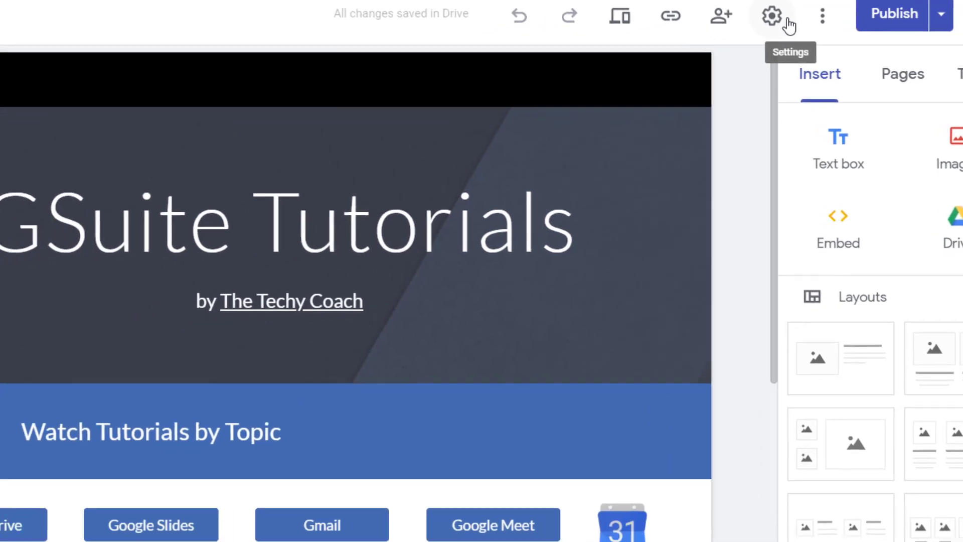
click(772, 15)
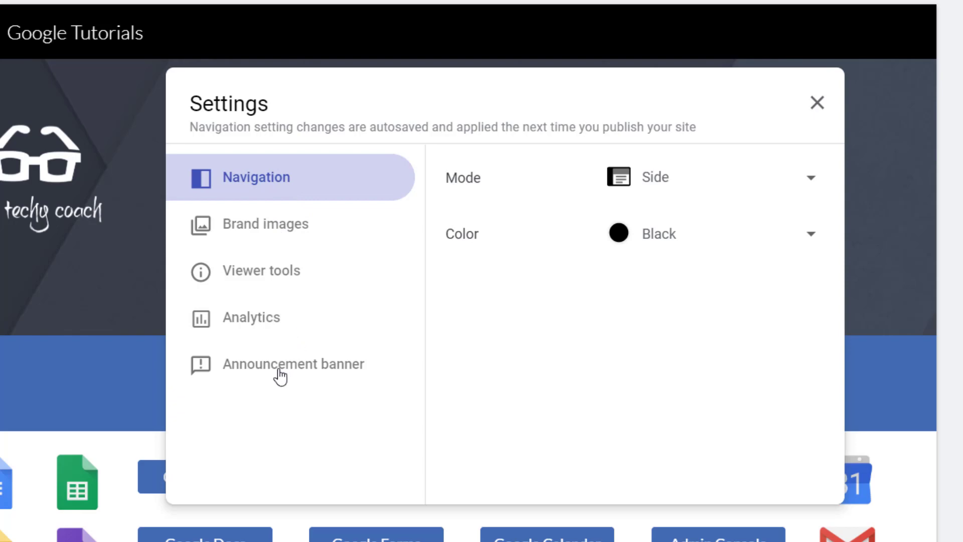
click(281, 374)
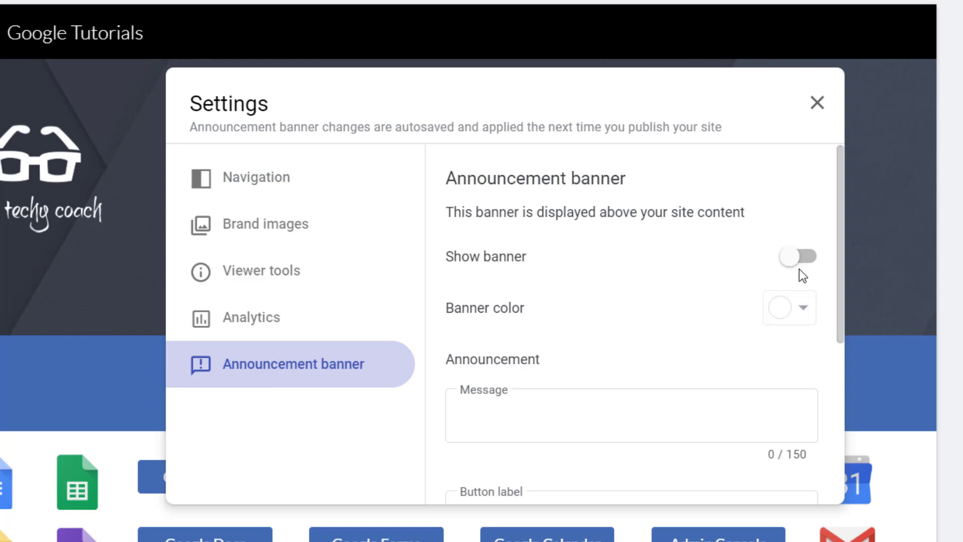
Turn on a red announcement banner and add the message pointing teachers to Google Sites changes.
click(799, 259)
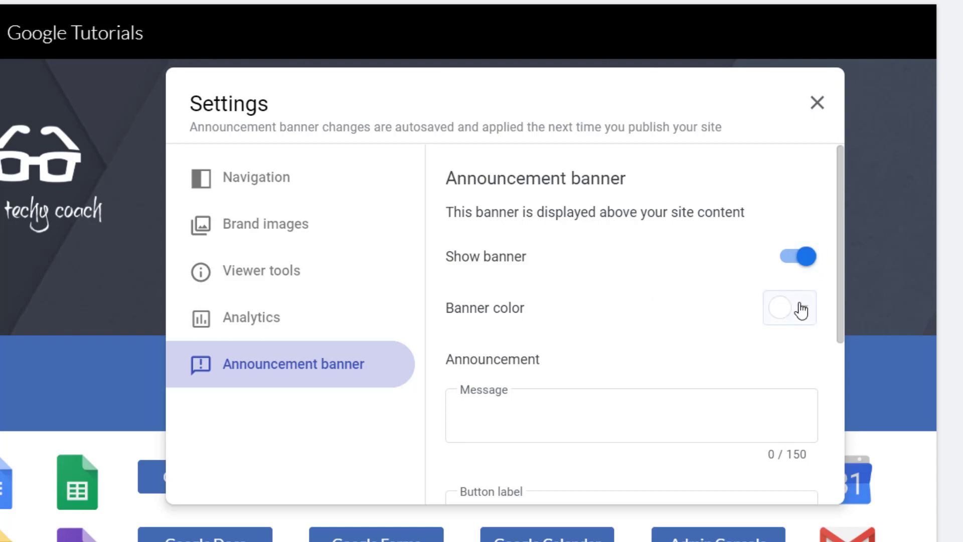
click(801, 309)
click(769, 439)
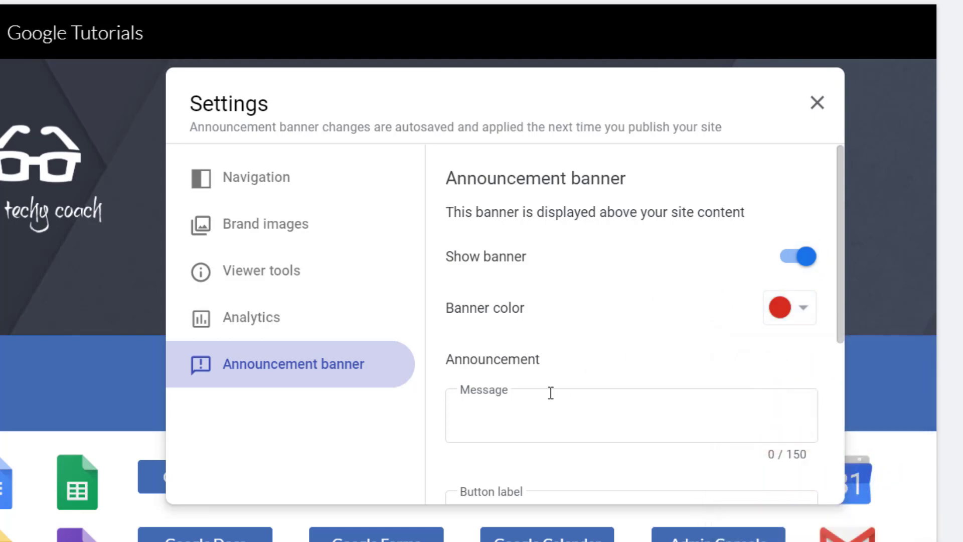
click(541, 420)
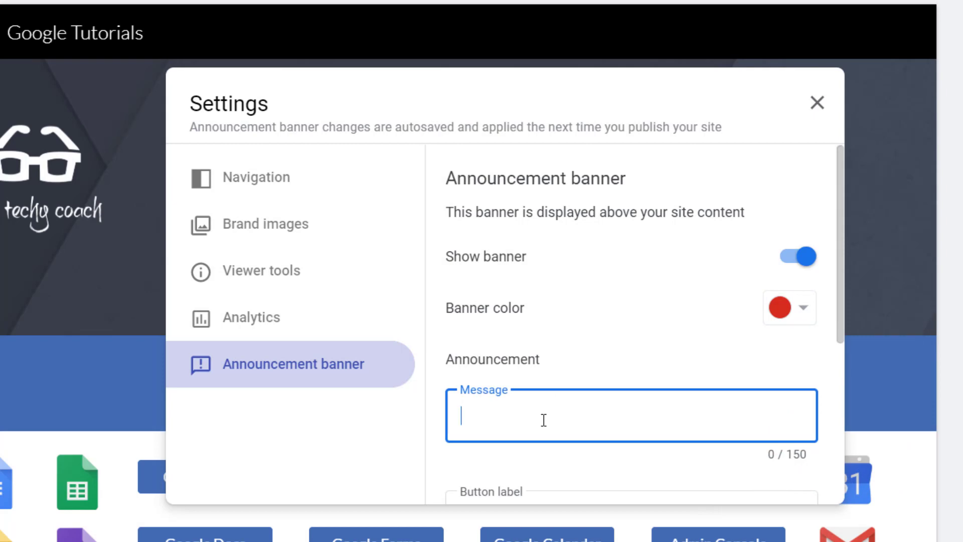
text(Teachers- View important inf)
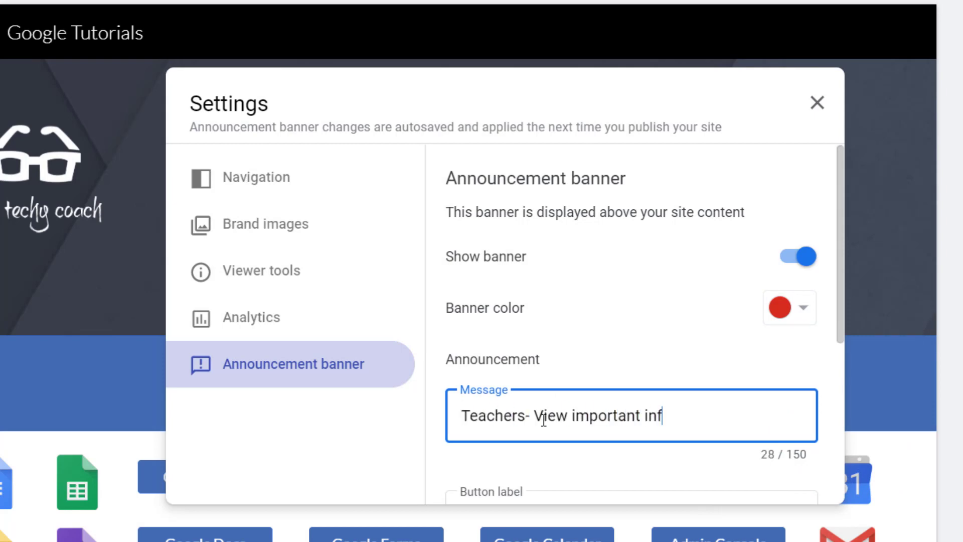
text(ormation about changes to Google Sites -)
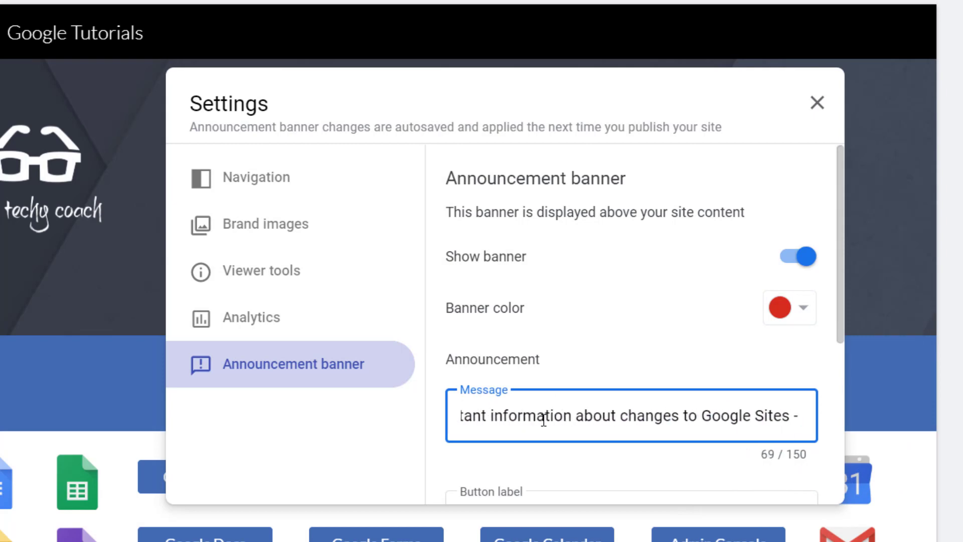
scroll(593, 376, down, 3)
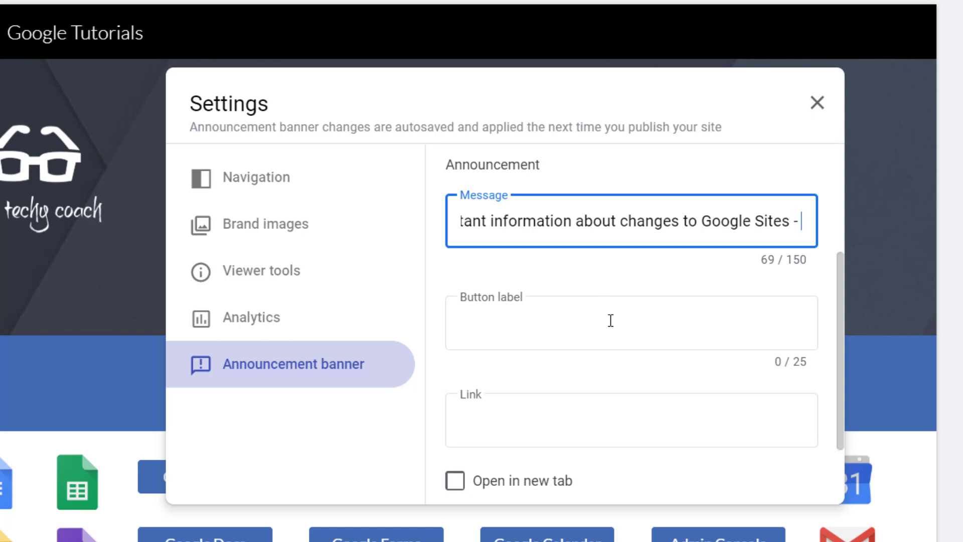
Label the banner button 'Google Sites' and link it to the Google Sites page.
click(608, 324)
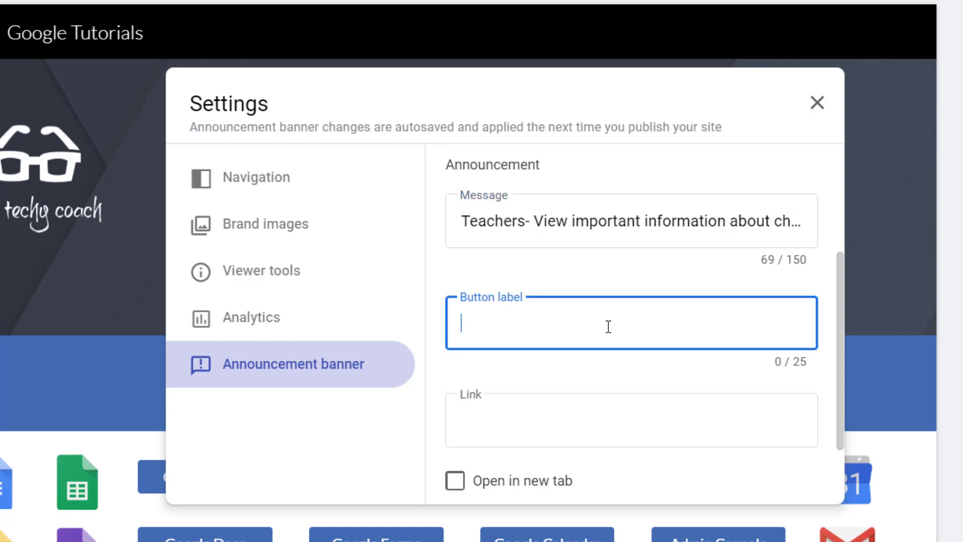
text(Google Sites)
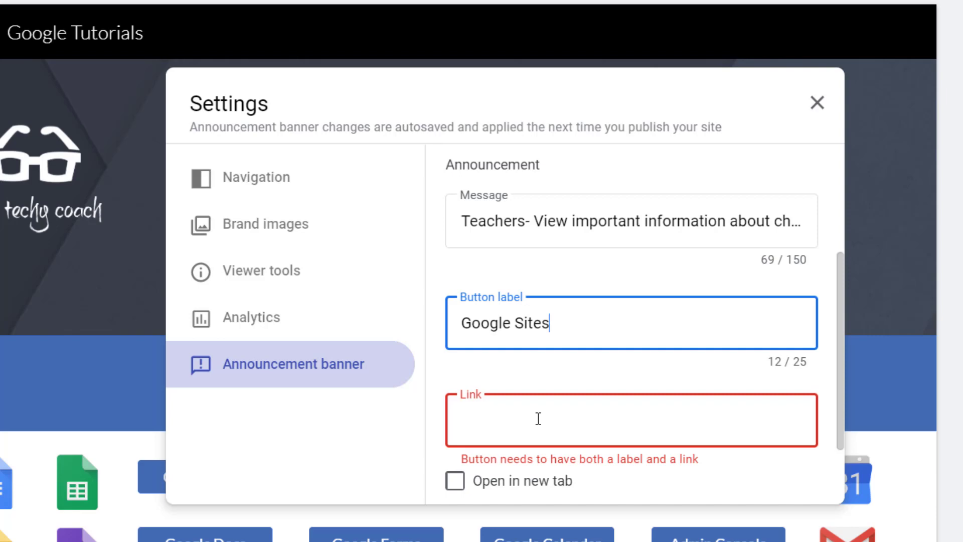
click(538, 418)
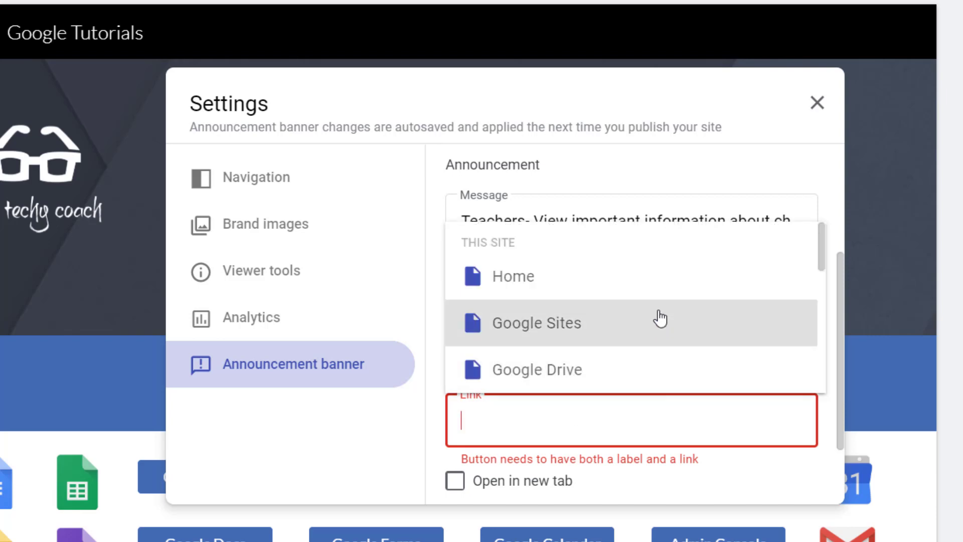
scroll(660, 318, down, 2)
scroll(660, 317, down, 2)
scroll(661, 318, down, 2)
scroll(661, 318, up, 4)
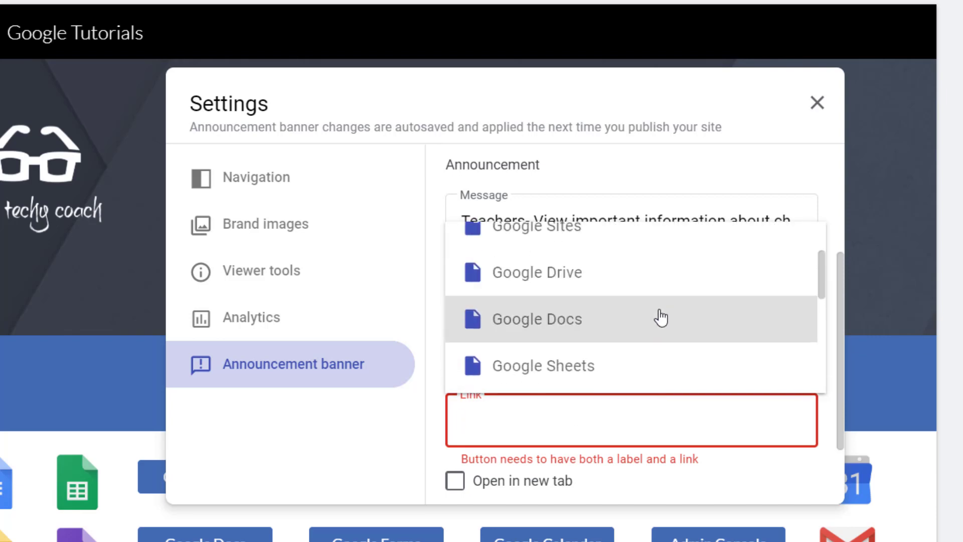
scroll(661, 317, up, 2)
click(554, 322)
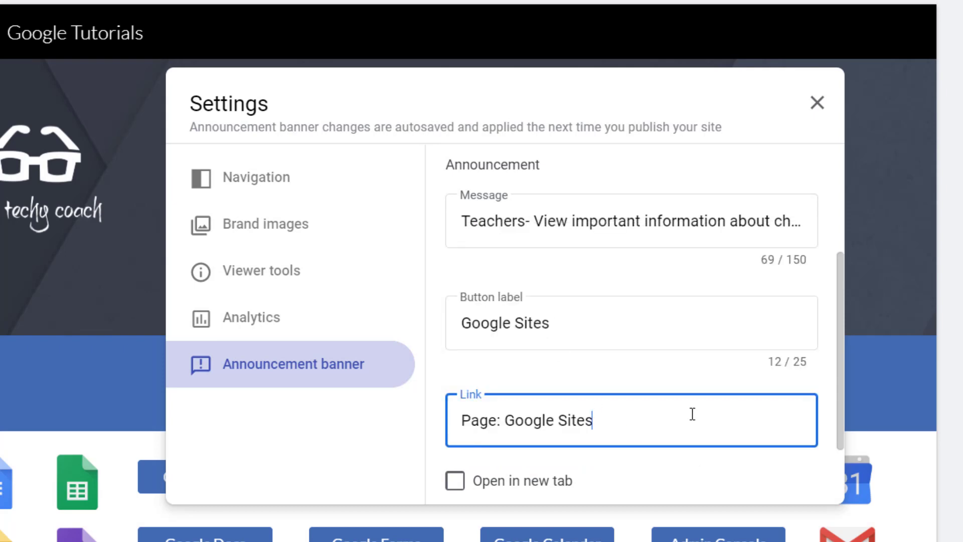
scroll(692, 414, down, 2)
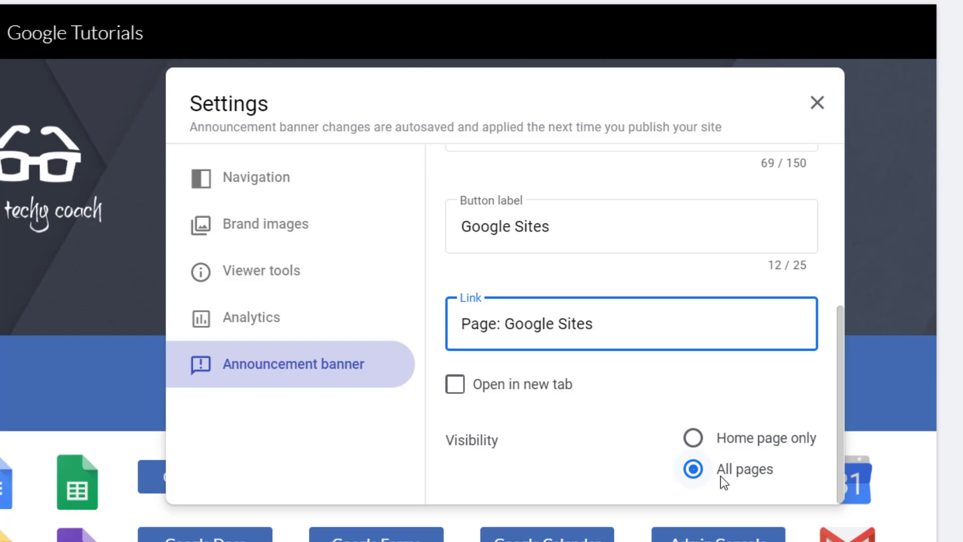
Set the announcement banner's visibility to All pages.
click(745, 342)
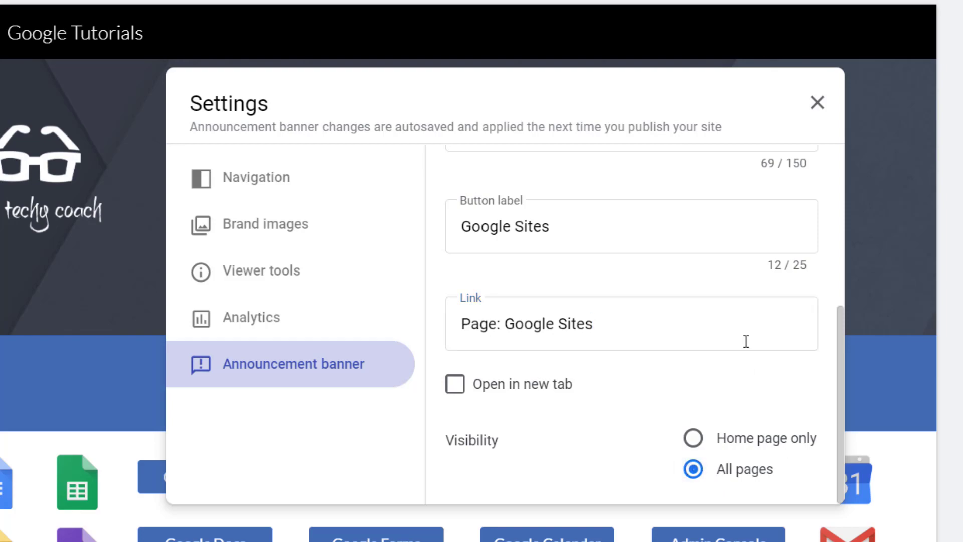
scroll(718, 327, up, 5)
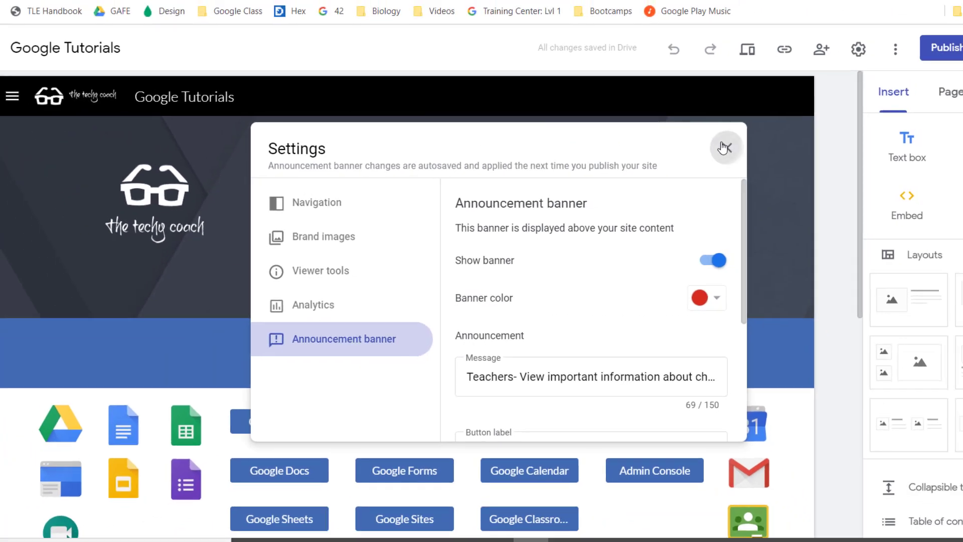
Close settings and check the red banner on the Google Sites, Google Drive and Google Docs pages.
click(724, 144)
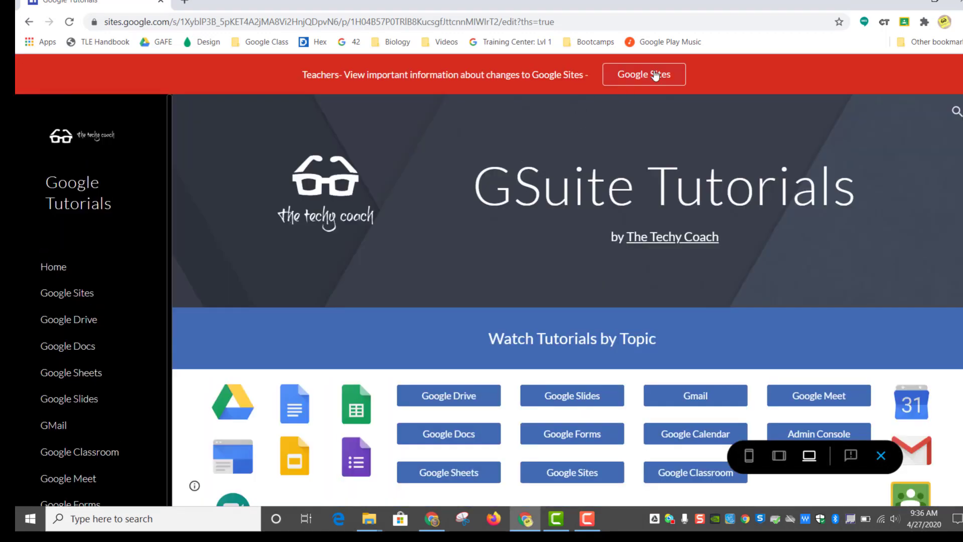
click(655, 77)
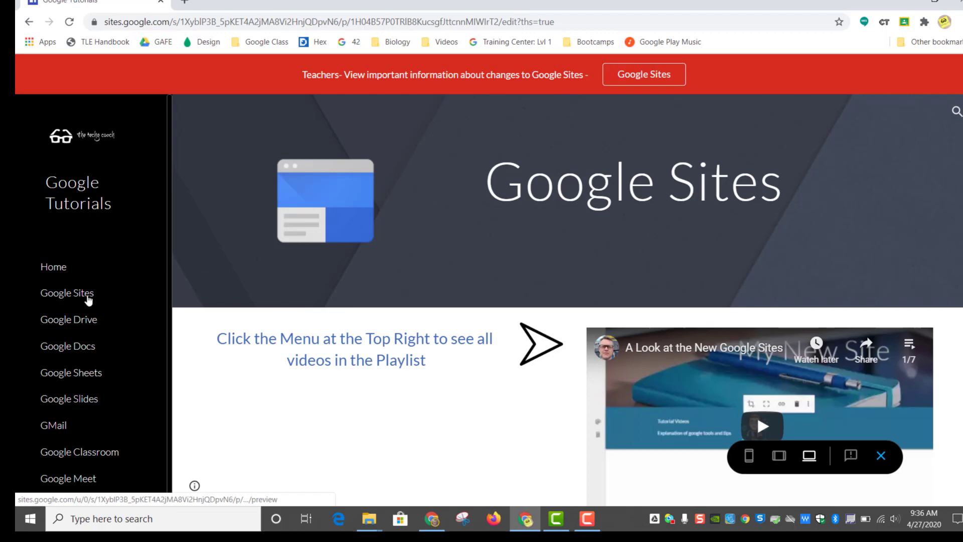
click(89, 322)
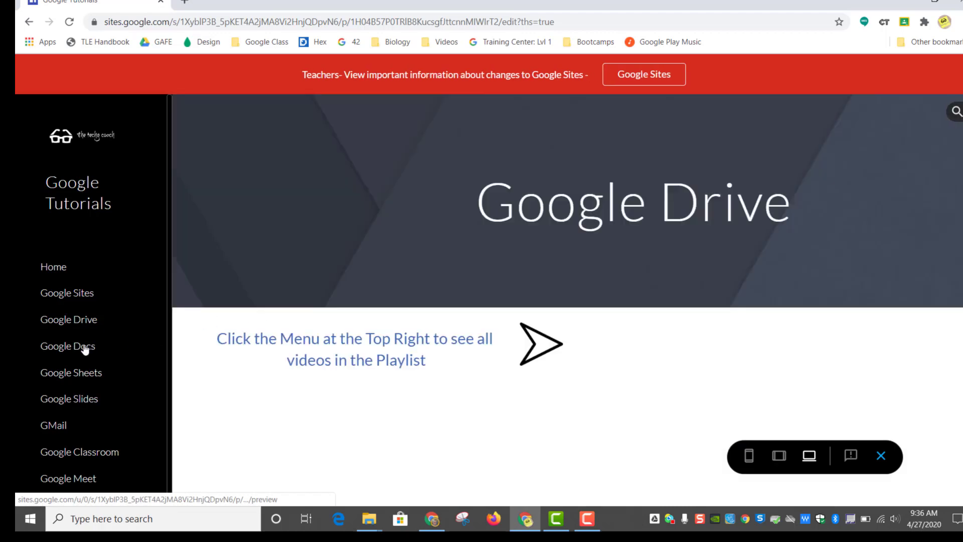
click(85, 349)
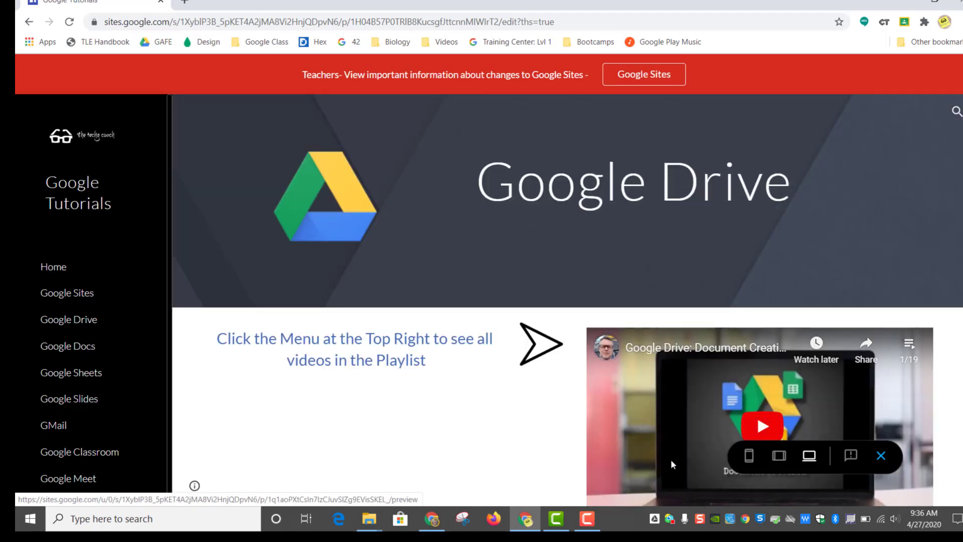